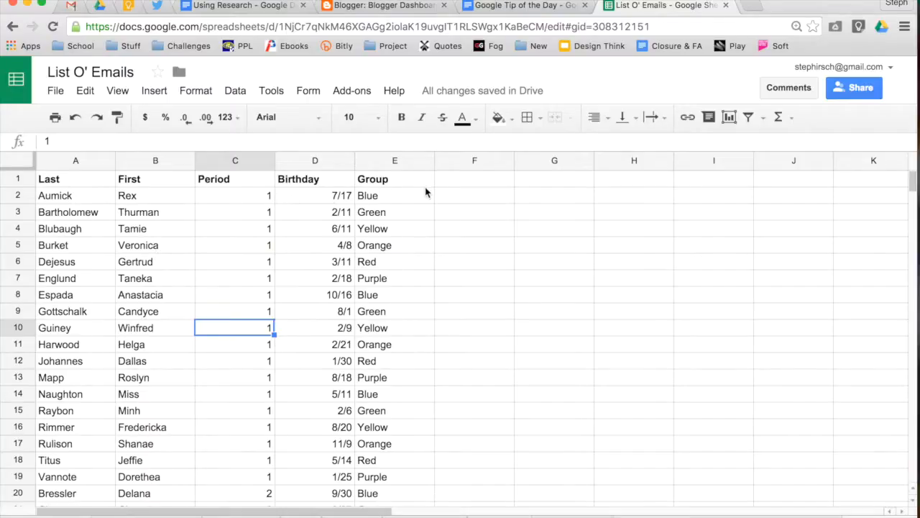
Step: Create a new filter view covering columns A through E of the list
{"action": "left_click_drag", "start_coordinate": [69, 161], "coordinate": [384, 185]}
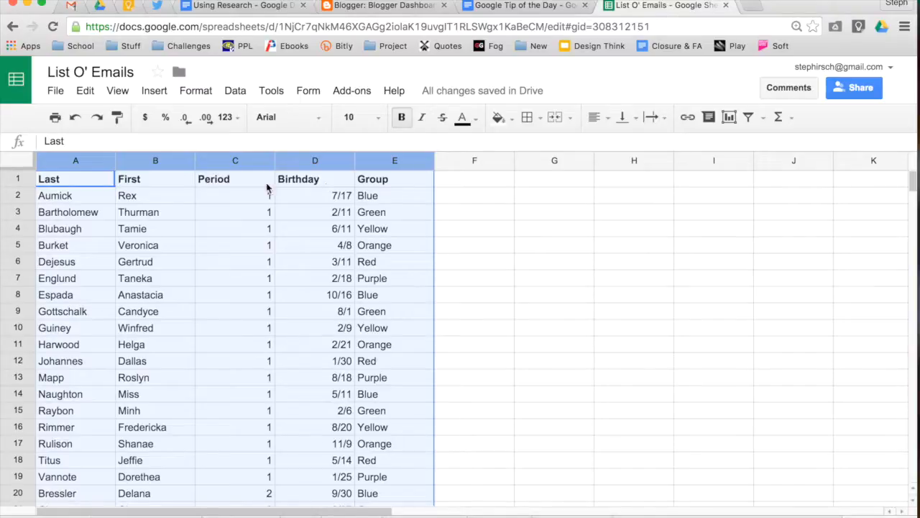
{"action": "left_click", "coordinate": [237, 92]}
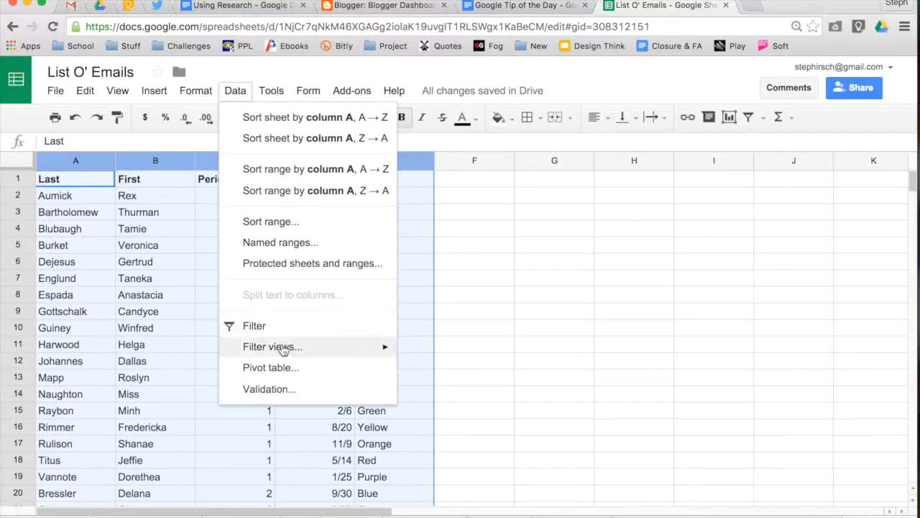
{"action": "mouse_move", "coordinate": [281, 358]}
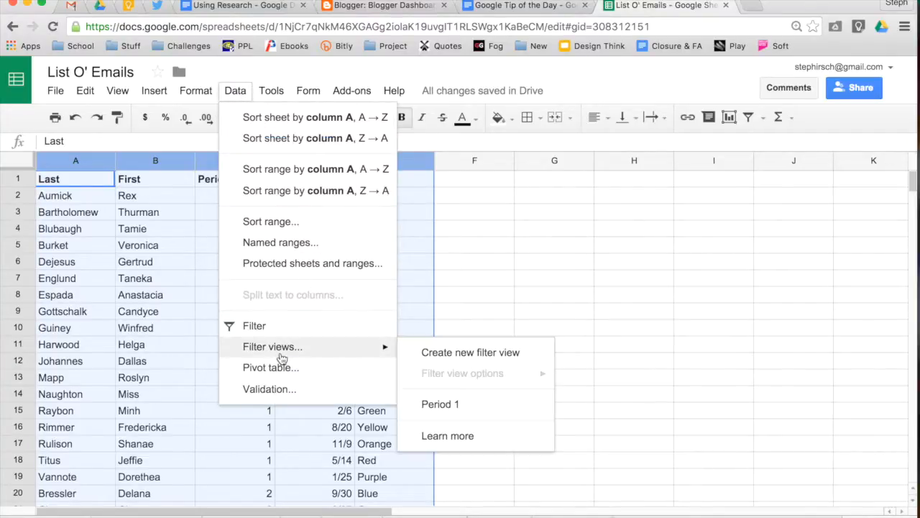
{"action": "left_click", "coordinate": [416, 352]}
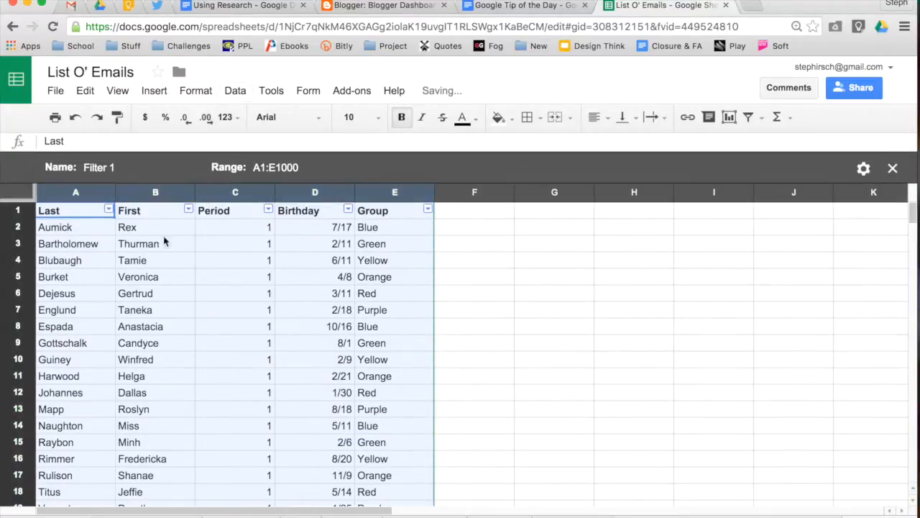
Step: Rename the new filter view as Period 2, keeping its range A1:E1000
{"action": "left_click", "coordinate": [104, 166]}
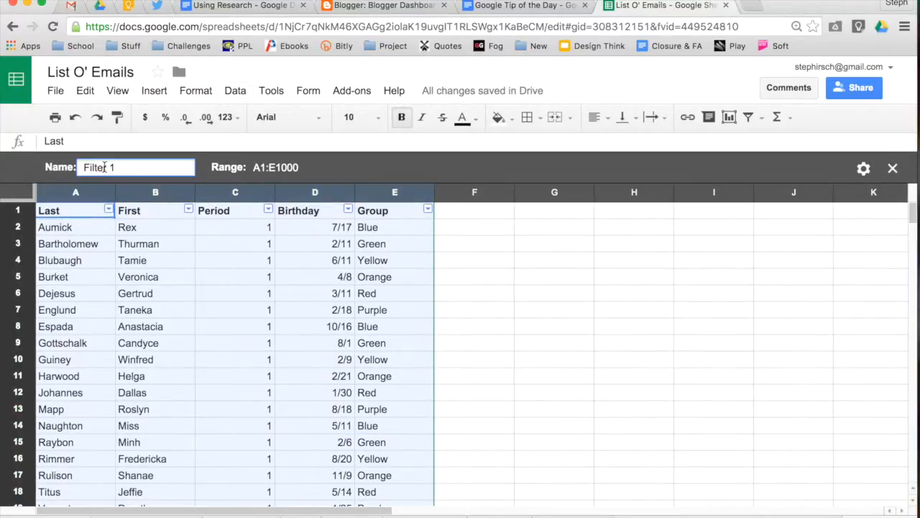
{"action": "left_click_drag", "start_coordinate": [114, 166], "coordinate": [79, 166]}
{"action": "type", "text": "Period"}
{"action": "key", "text": "BackSpace"}
{"action": "type", "text": "2"}
{"action": "left_click", "coordinate": [284, 167]}
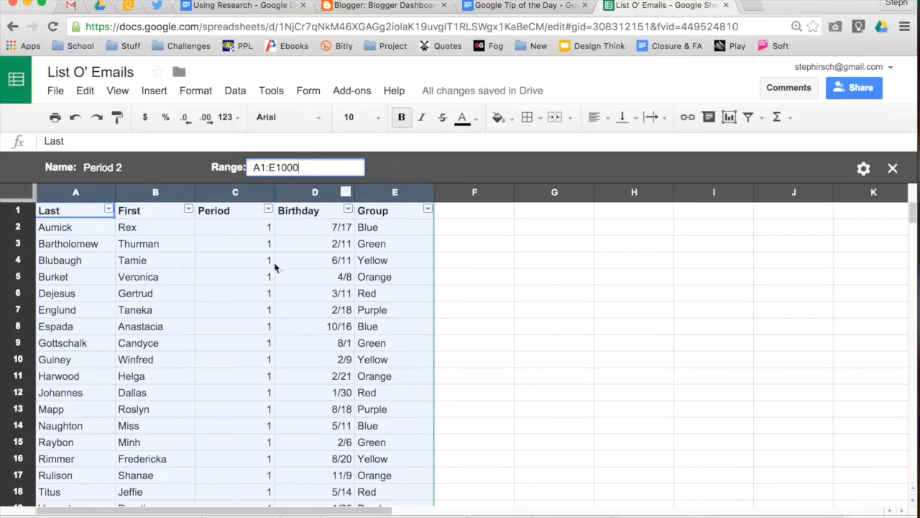
{"action": "left_click", "coordinate": [266, 299]}
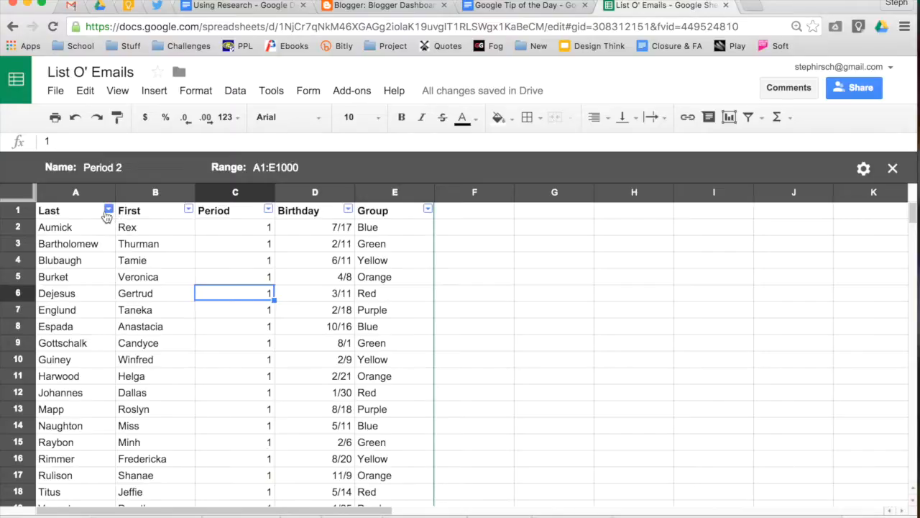
Step: Filter the Period column by values so that only 2 stays checked, excluding blanks and all other periods
{"action": "left_click", "coordinate": [268, 209]}
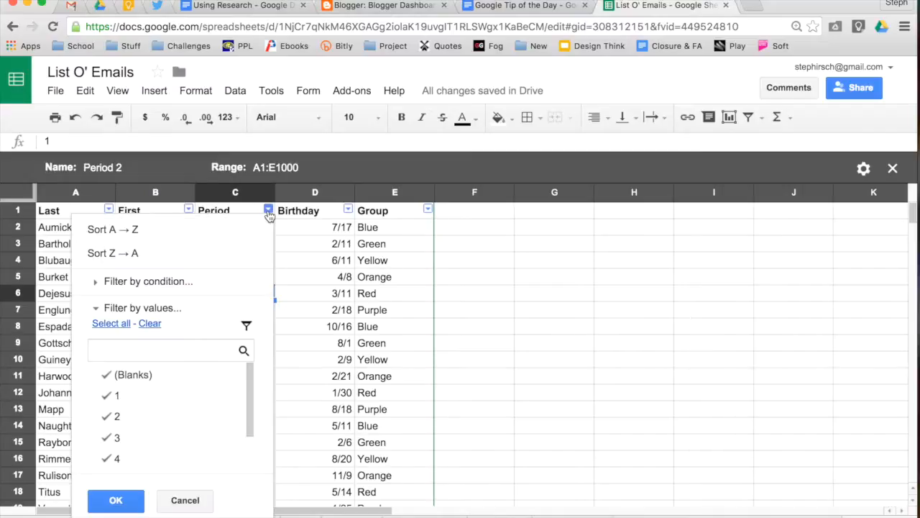
{"action": "left_click", "coordinate": [170, 375]}
{"action": "left_click", "coordinate": [162, 395]}
{"action": "left_click", "coordinate": [149, 436]}
{"action": "left_click", "coordinate": [137, 458]}
{"action": "scroll", "coordinate": [137, 458], "scroll_direction": "down", "scroll_amount": 1}
{"action": "left_click", "coordinate": [148, 443]}
{"action": "left_click", "coordinate": [139, 460]}
{"action": "scroll", "coordinate": [164, 456], "scroll_direction": "up", "scroll_amount": 2}
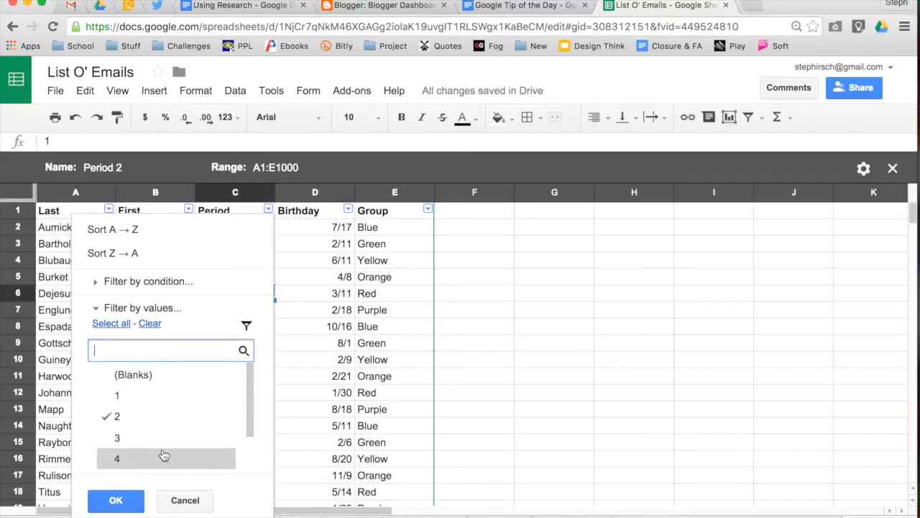
{"action": "left_click", "coordinate": [123, 507]}
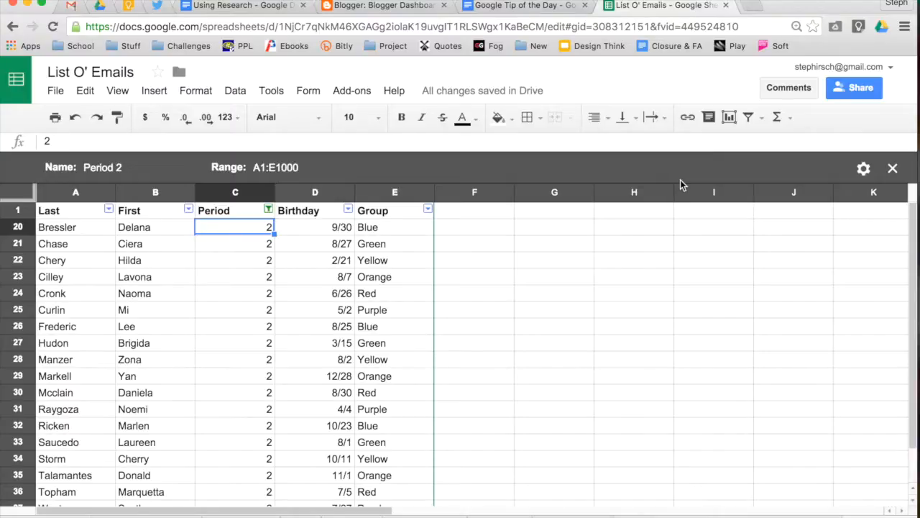
Step: Check the options available for the Period 2 filter view, and close it to return to the full list
{"action": "left_click", "coordinate": [865, 170]}
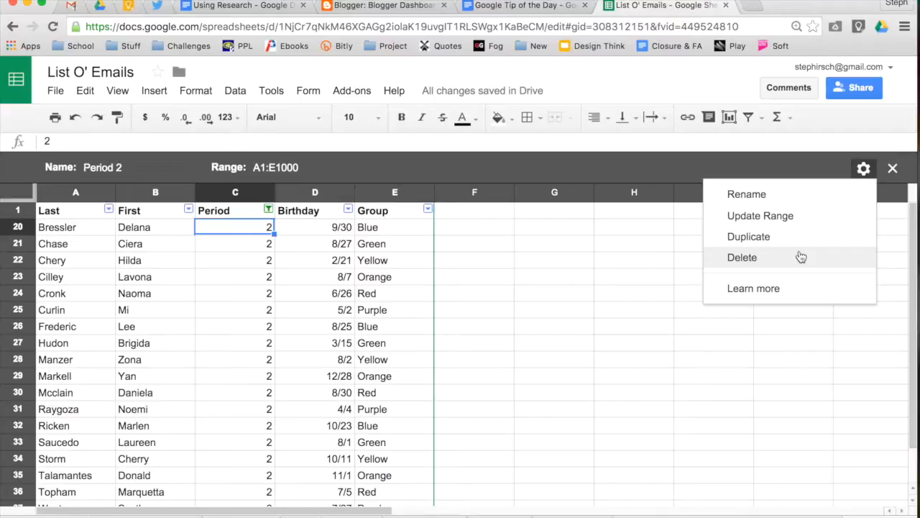
{"action": "left_click", "coordinate": [864, 170]}
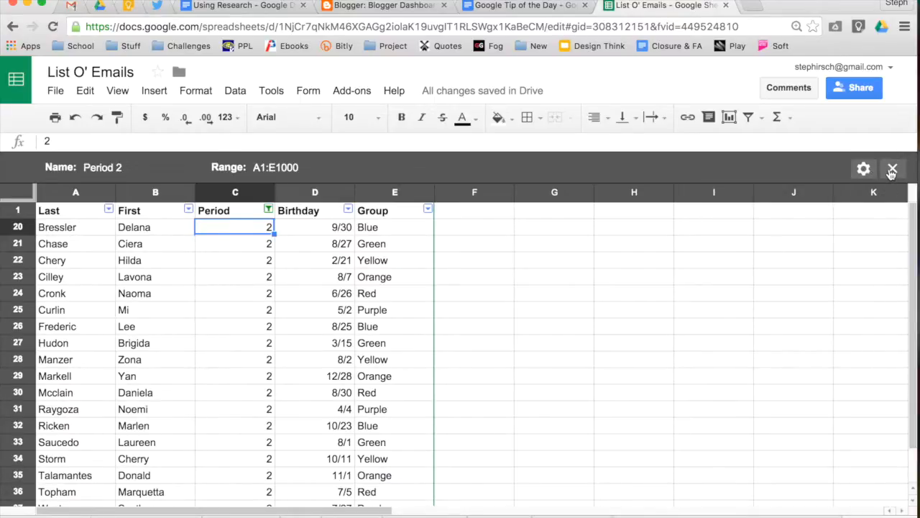
{"action": "left_click", "coordinate": [892, 170]}
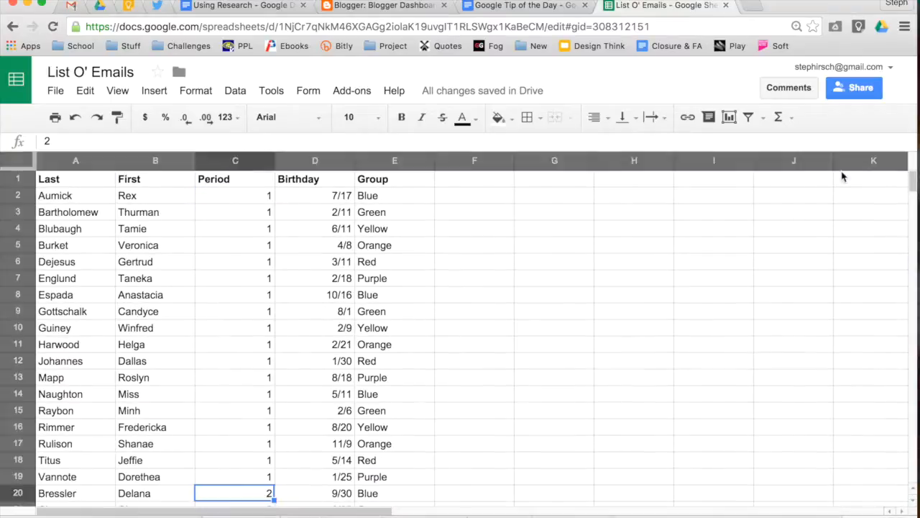
{"action": "scroll", "coordinate": [504, 247], "scroll_direction": "down", "scroll_amount": 5}
{"action": "scroll", "coordinate": [503, 247], "scroll_direction": "down", "scroll_amount": 5}
{"action": "scroll", "coordinate": [503, 246], "scroll_direction": "up", "scroll_amount": 12}
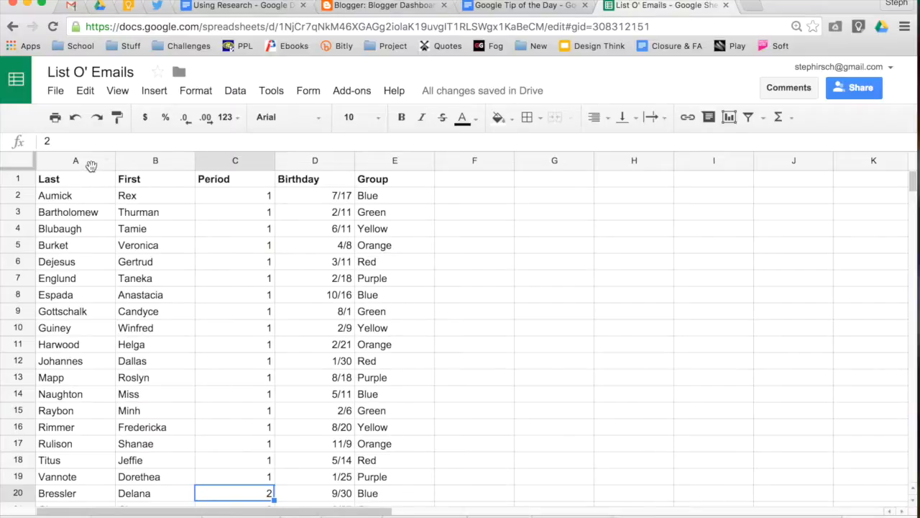
Step: Create another filter view across columns A through E
{"action": "left_click_drag", "start_coordinate": [91, 169], "coordinate": [383, 198]}
{"action": "left_click", "coordinate": [237, 91]}
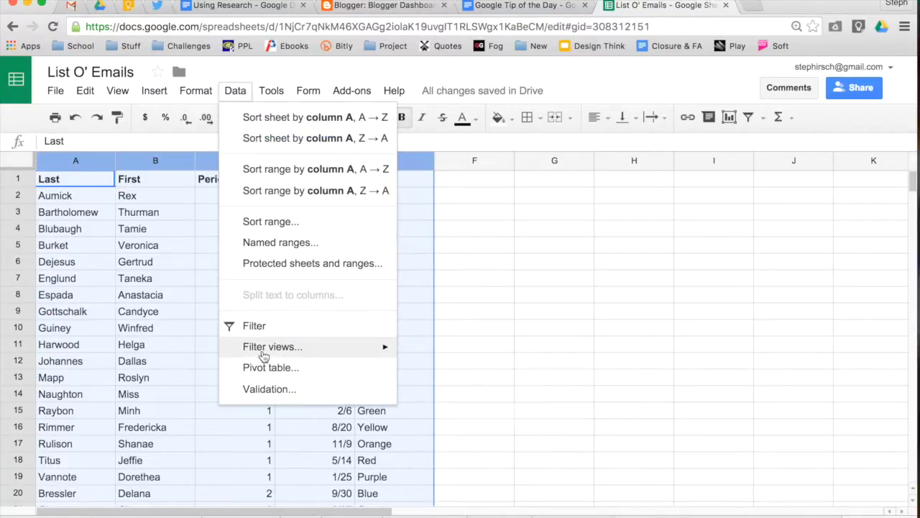
{"action": "mouse_move", "coordinate": [265, 351]}
{"action": "left_click", "coordinate": [420, 353]}
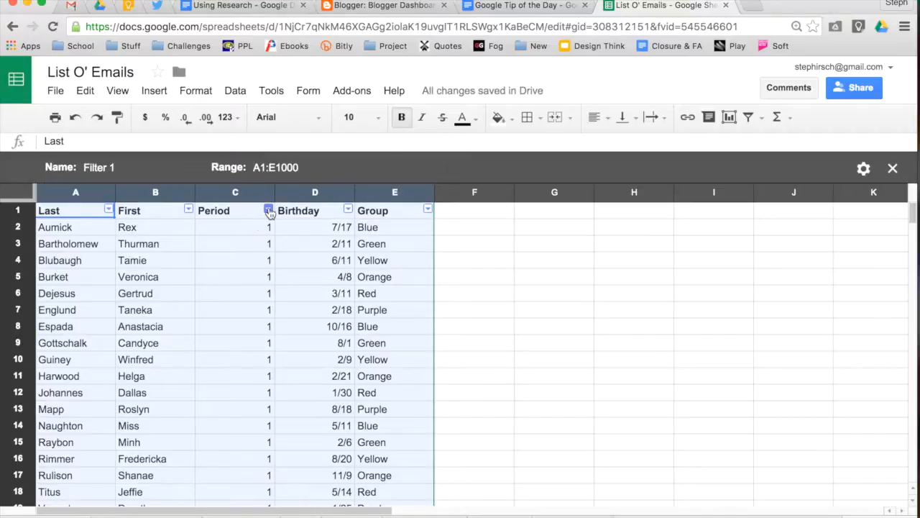
{"action": "left_click", "coordinate": [224, 254]}
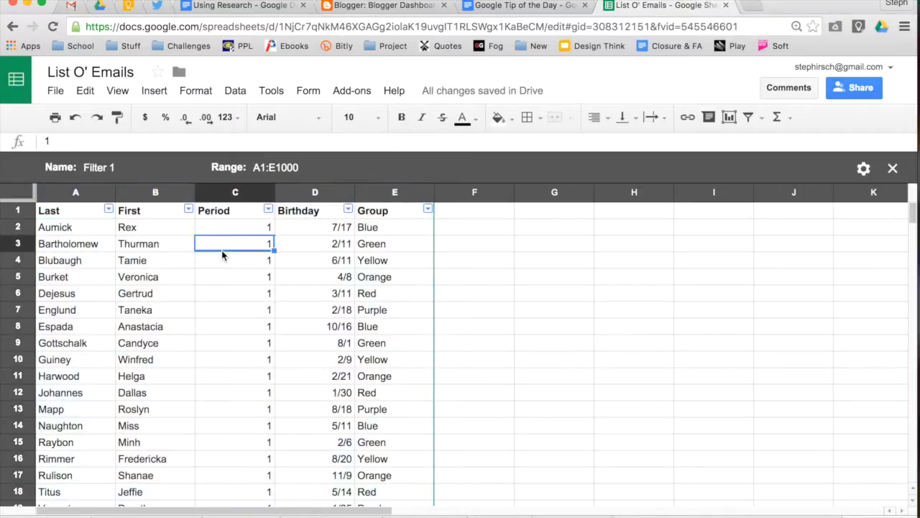
Step: Filter the Period column to value 3 only, unchecking blanks, 1, 2, 4, 5 and 6
{"action": "left_click", "coordinate": [267, 210]}
{"action": "left_click", "coordinate": [180, 375]}
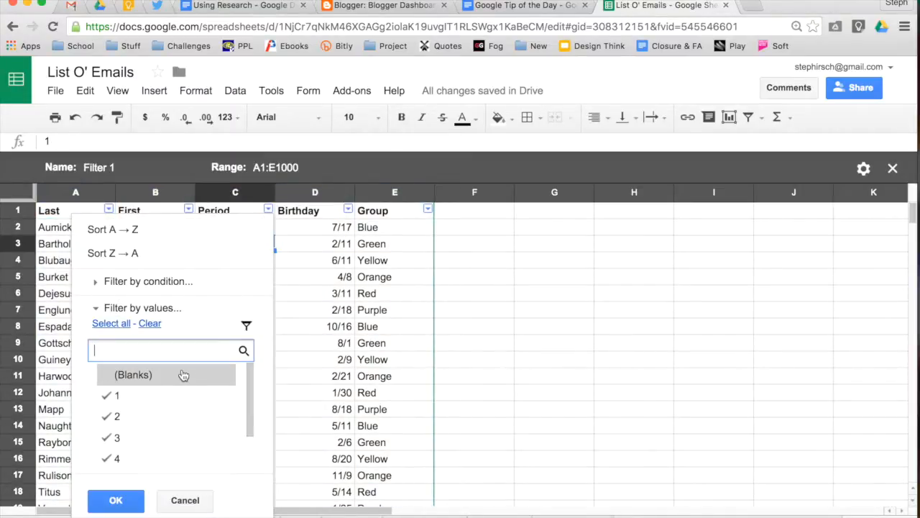
{"action": "left_click", "coordinate": [173, 397]}
{"action": "left_click", "coordinate": [164, 417]}
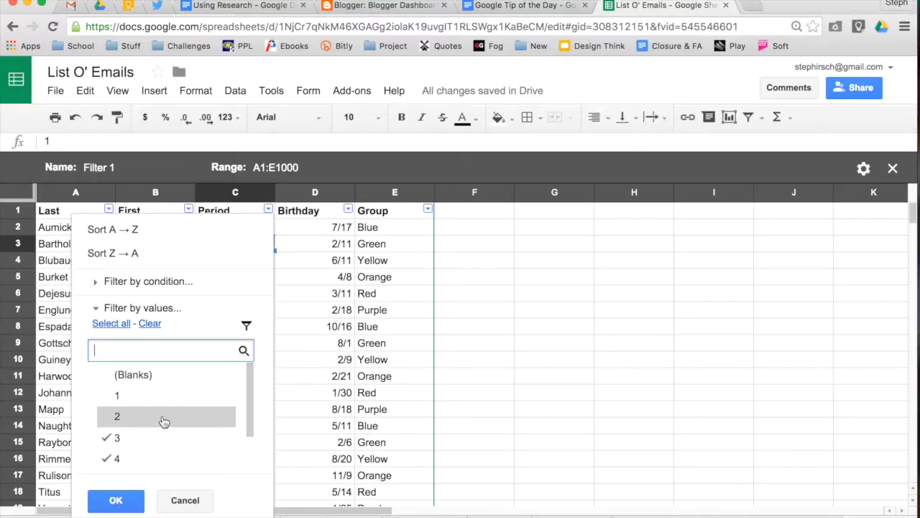
{"action": "left_click", "coordinate": [151, 469]}
{"action": "scroll", "coordinate": [151, 469], "scroll_direction": "down", "scroll_amount": 2}
{"action": "left_click", "coordinate": [164, 446]}
{"action": "left_click", "coordinate": [154, 460]}
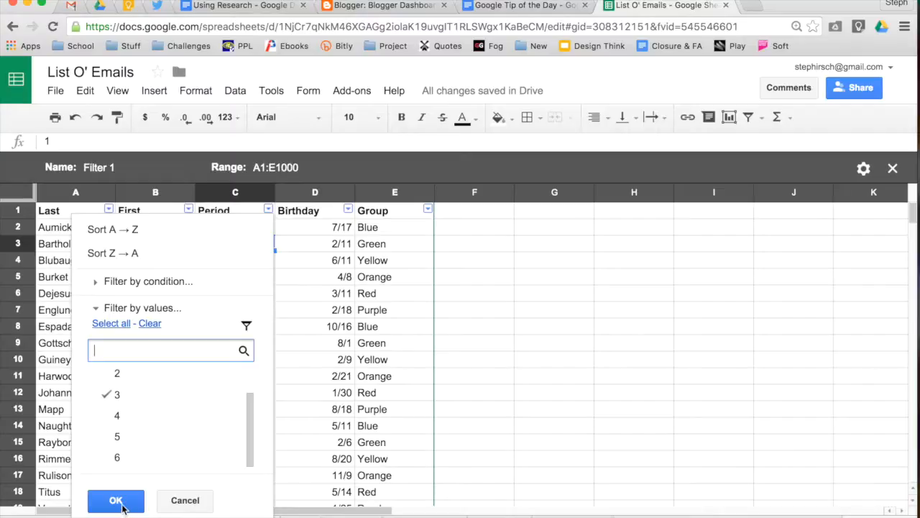
{"action": "left_click", "coordinate": [120, 503]}
{"action": "scroll", "coordinate": [262, 392], "scroll_direction": "down", "scroll_amount": 1}
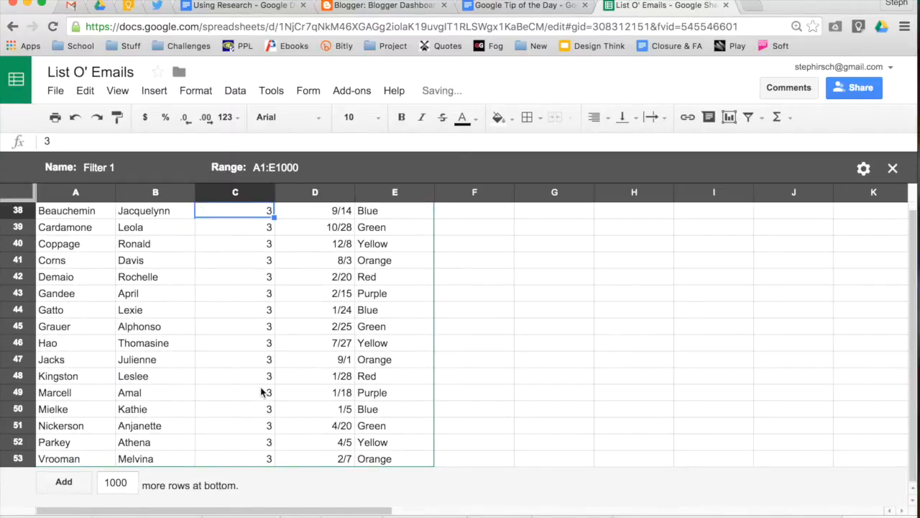
{"action": "scroll", "coordinate": [262, 392], "scroll_direction": "up", "scroll_amount": 1}
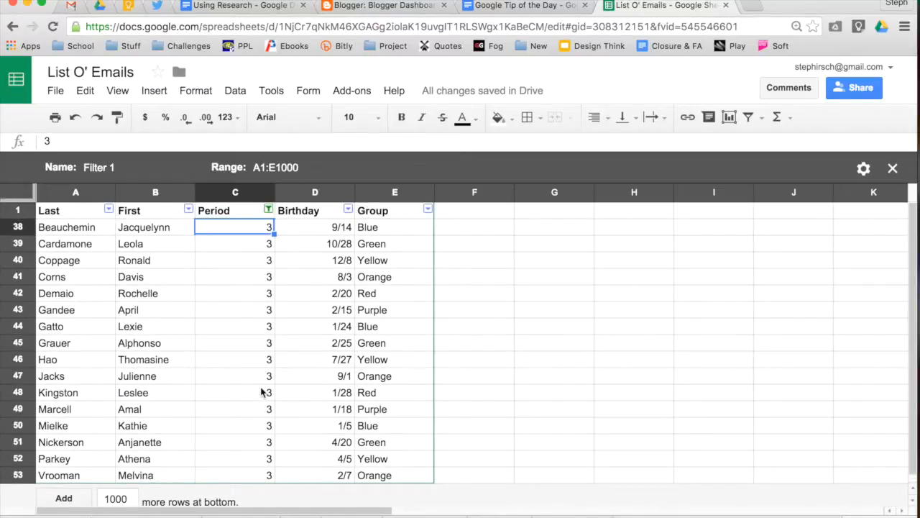
Step: Rename this filter view as Period 3 and close it
{"action": "left_click", "coordinate": [118, 167]}
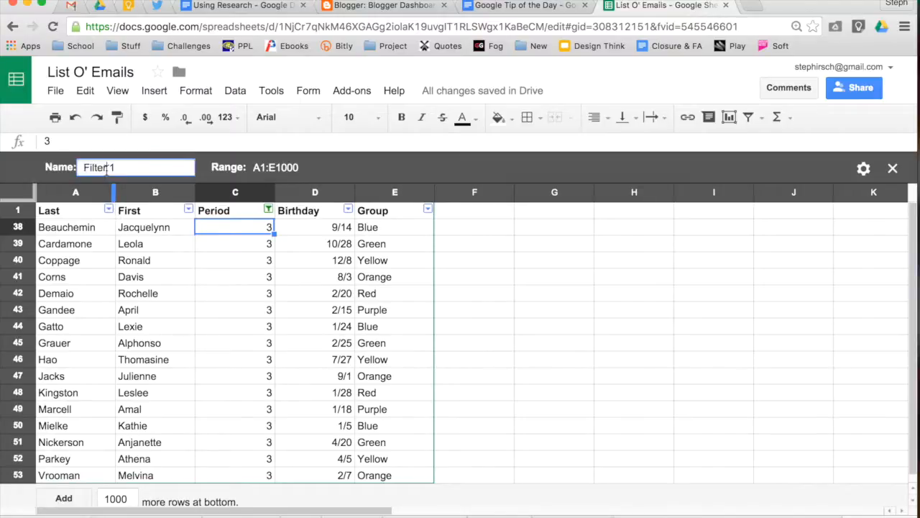
{"action": "triple_click", "coordinate": [119, 167]}
{"action": "type", "text": "Period 3"}
{"action": "left_click", "coordinate": [401, 173]}
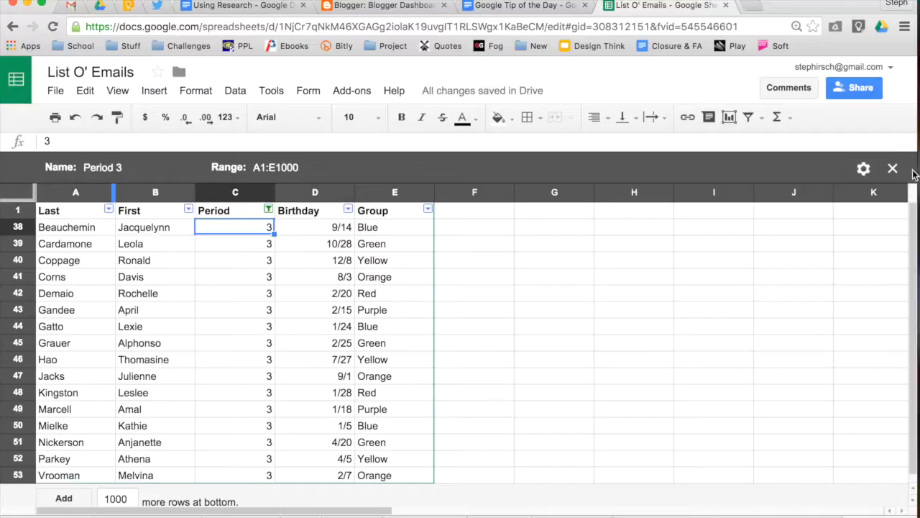
{"action": "left_click", "coordinate": [890, 171]}
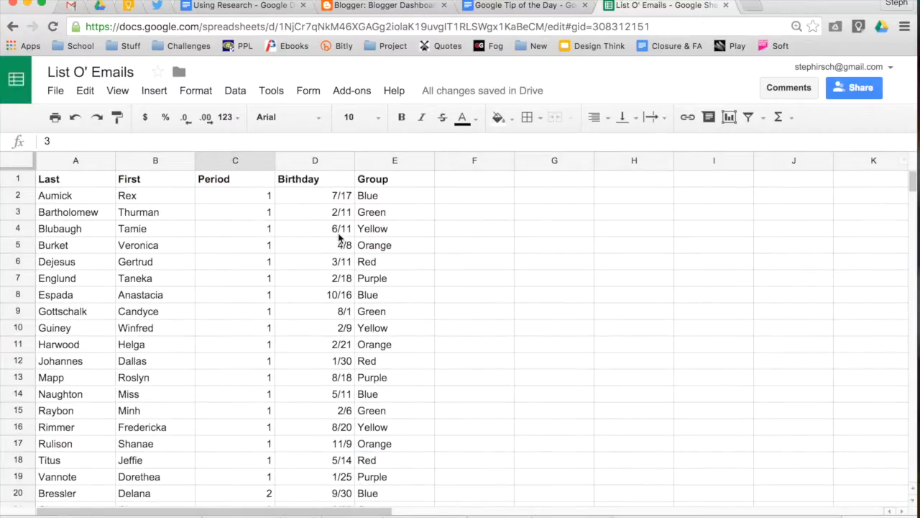
Step: Look through the full unfiltered list and open the saved Period 3 filter view
{"action": "scroll", "coordinate": [339, 234], "scroll_direction": "down", "scroll_amount": 10}
{"action": "scroll", "coordinate": [338, 234], "scroll_direction": "down", "scroll_amount": 15}
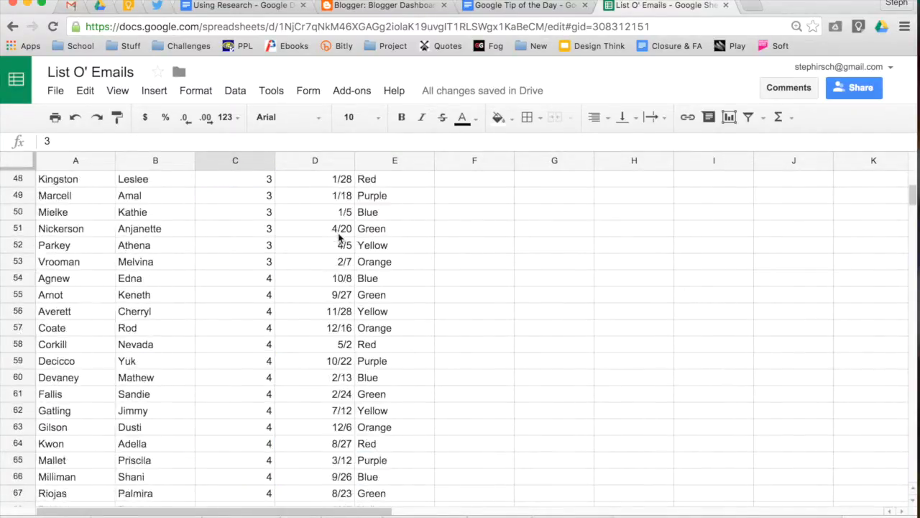
{"action": "scroll", "coordinate": [339, 234], "scroll_direction": "down", "scroll_amount": 6}
{"action": "scroll", "coordinate": [338, 234], "scroll_direction": "up", "scroll_amount": 20}
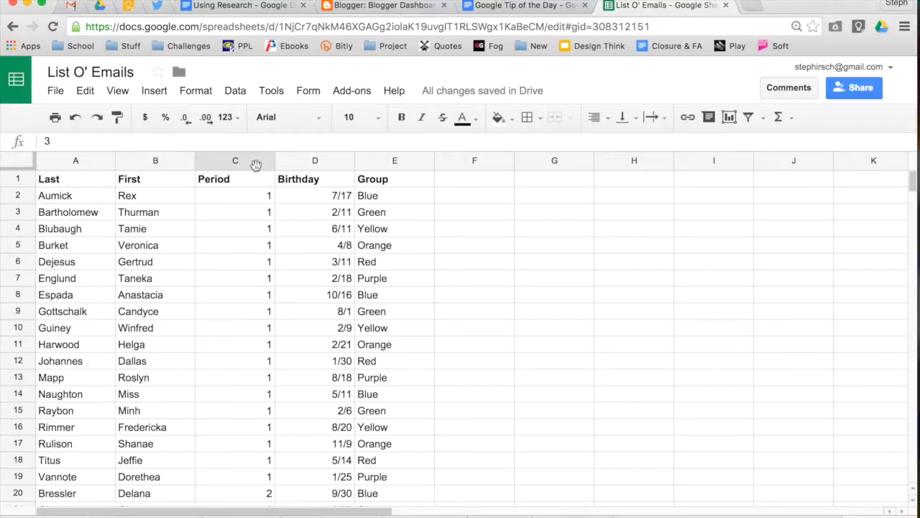
{"action": "left_click", "coordinate": [236, 90]}
{"action": "mouse_move", "coordinate": [251, 291]}
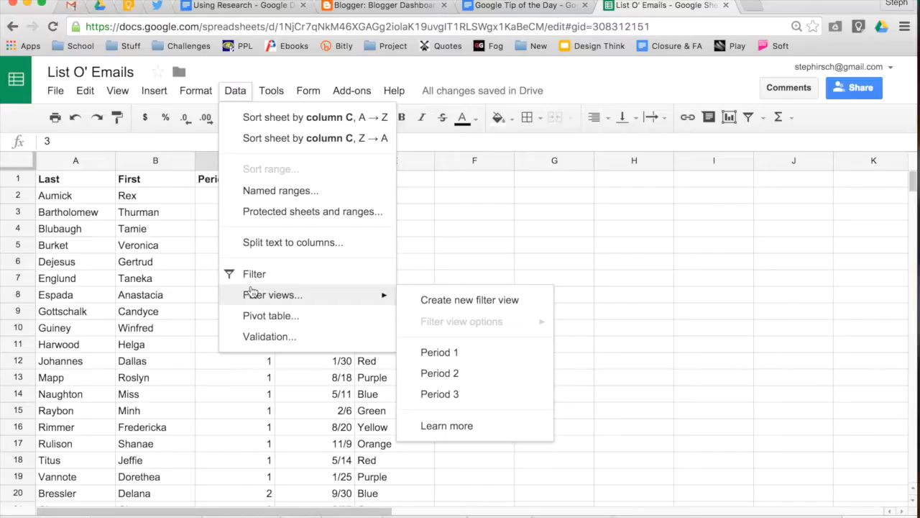
{"action": "left_click", "coordinate": [421, 394]}
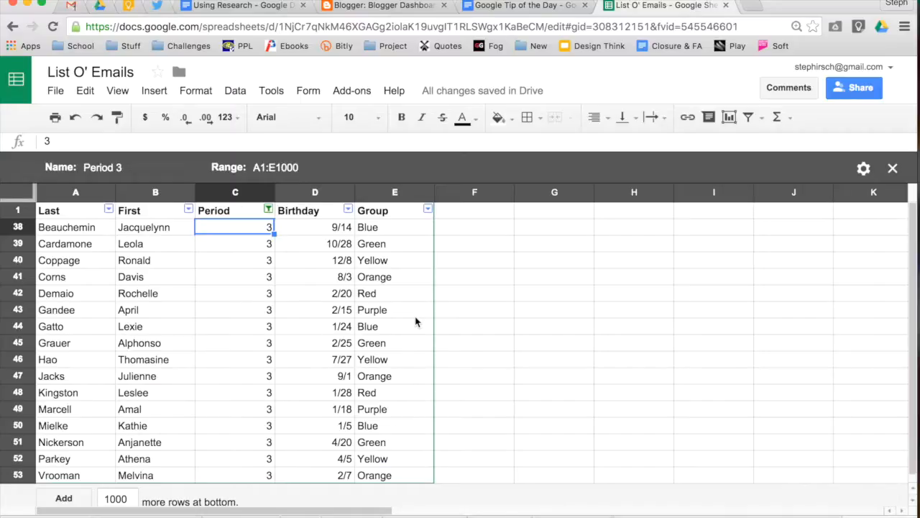
Step: Enter the note "Call parents" in cell F41 and "Retake test" in cell F48
{"action": "left_click", "coordinate": [467, 291]}
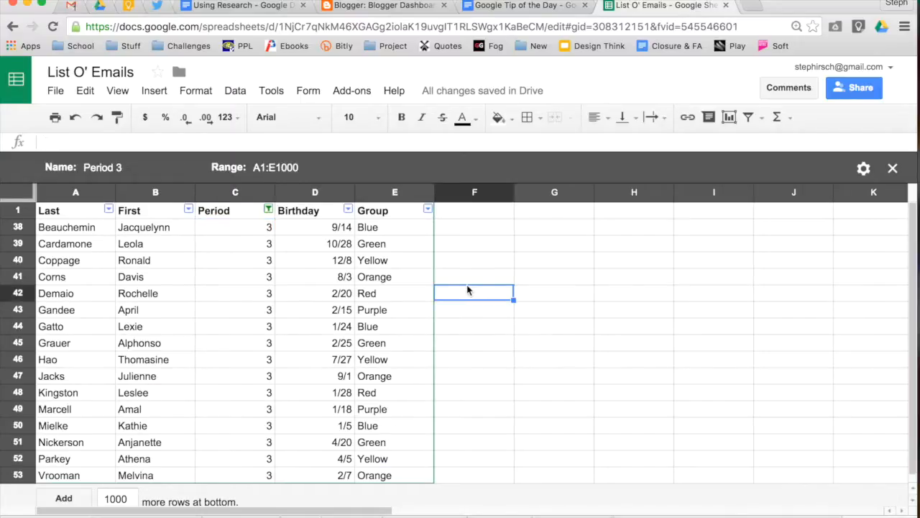
{"action": "left_click", "coordinate": [486, 279]}
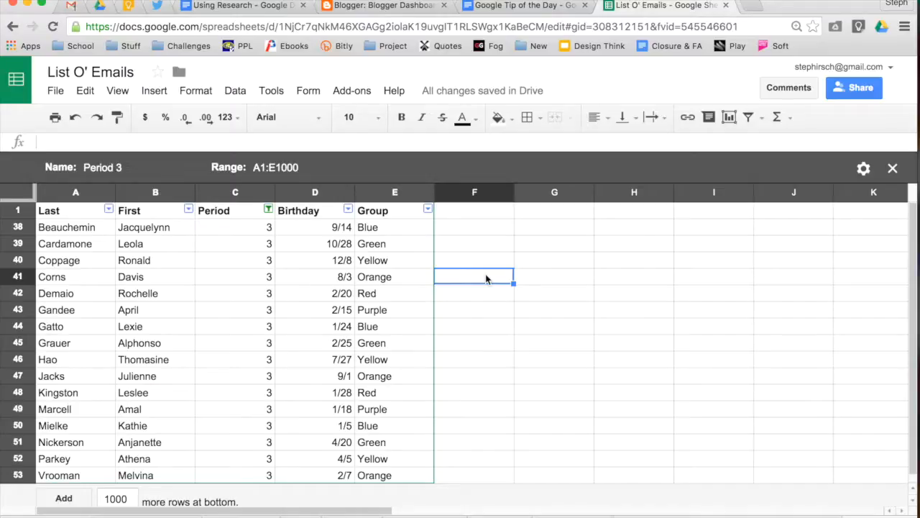
{"action": "type", "text": "Call parent"}
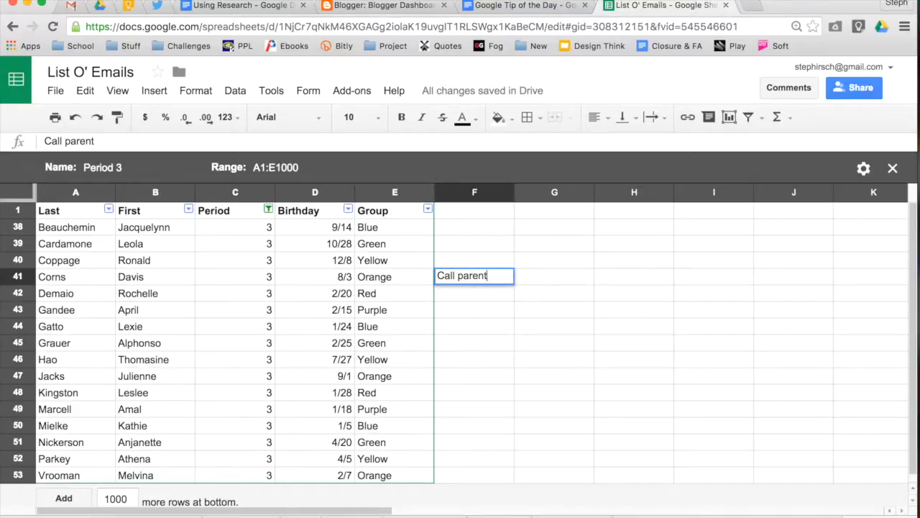
{"action": "type", "text": "s"}
{"action": "left_click", "coordinate": [506, 395]}
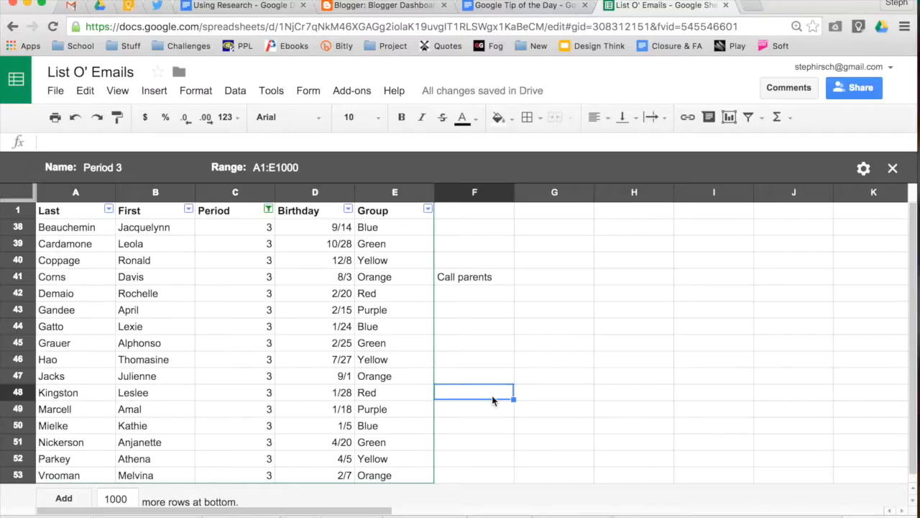
{"action": "type", "text": "Retake "}
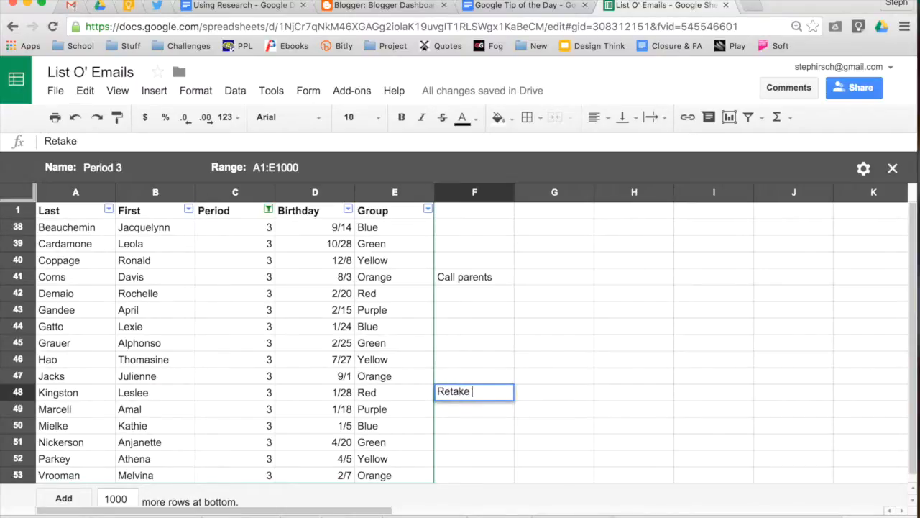
{"action": "type", "text": "test"}
{"action": "left_click", "coordinate": [606, 394]}
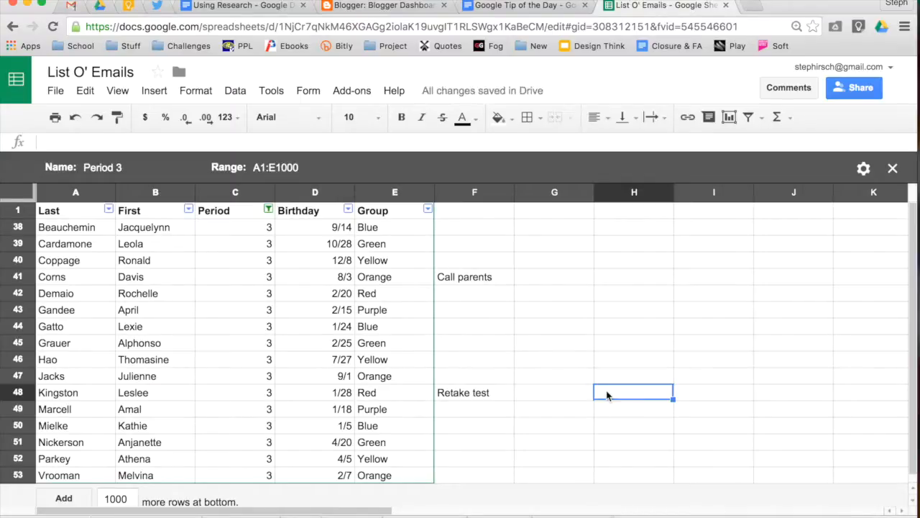
Step: Close the Period 3 filter view and check the notes in column F of the full list
{"action": "left_click", "coordinate": [893, 168]}
{"action": "scroll", "coordinate": [448, 261], "scroll_direction": "down", "scroll_amount": 10}
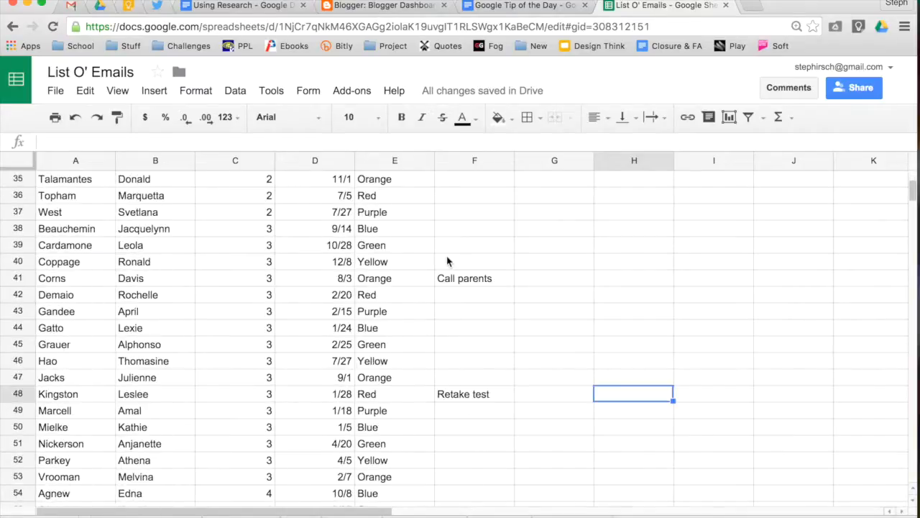